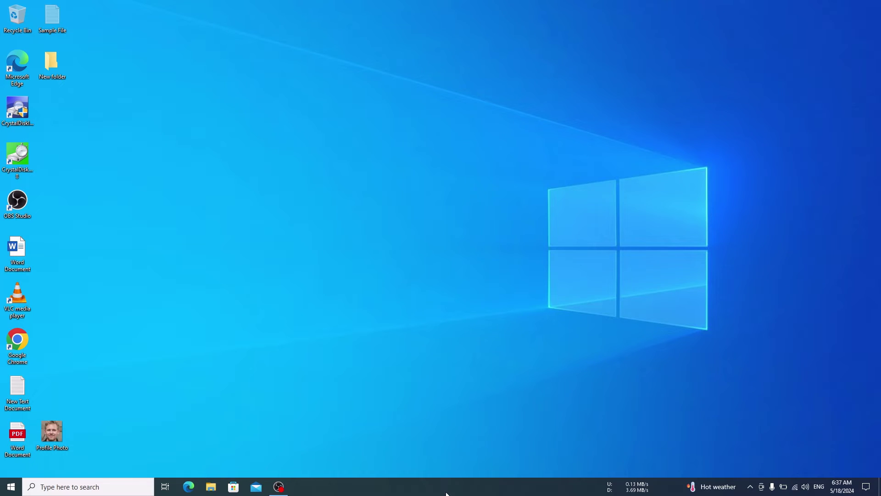
Step: Launch Settings from the Win+X menu and go to the Time & Language Date & time page
{"action": "right_click", "coordinate": [18, 491]}
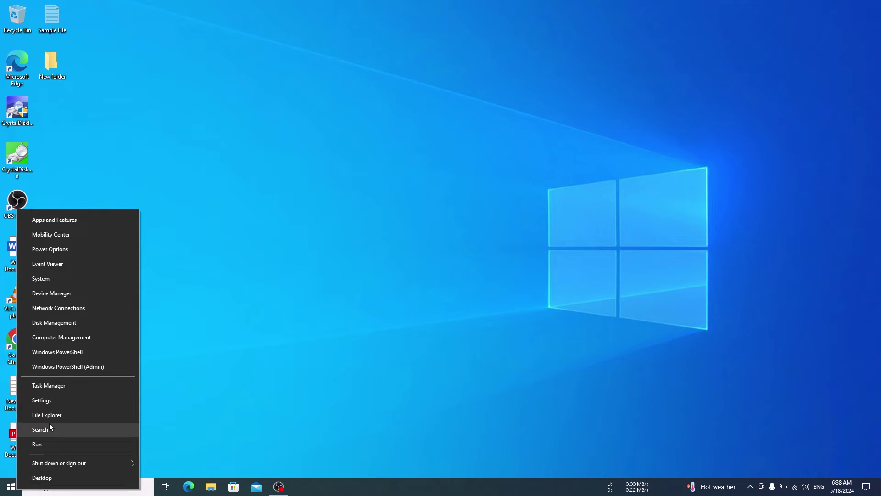
{"action": "left_click", "coordinate": [53, 400]}
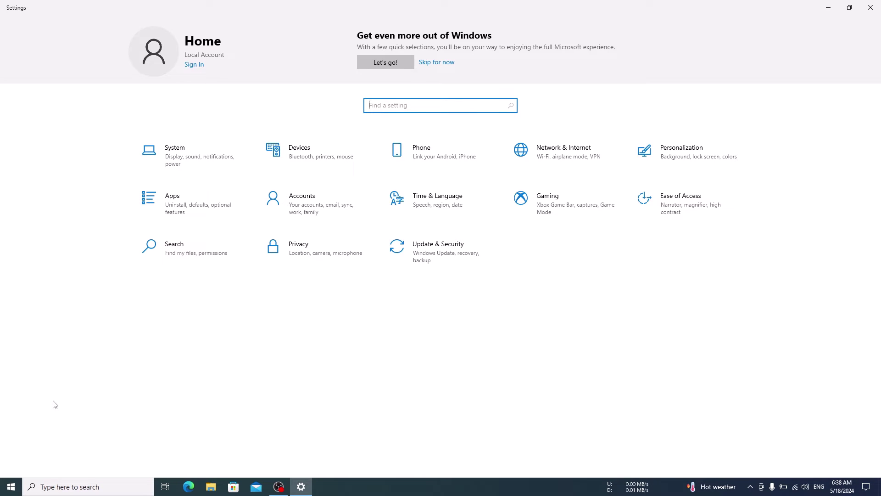
{"action": "left_click", "coordinate": [440, 209]}
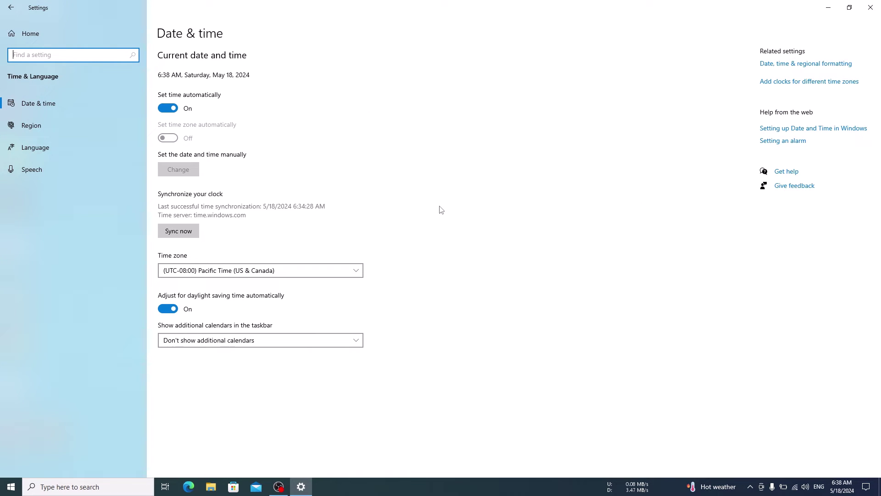
Step: Reach the Change data formats page from the Region section
{"action": "left_click", "coordinate": [76, 136]}
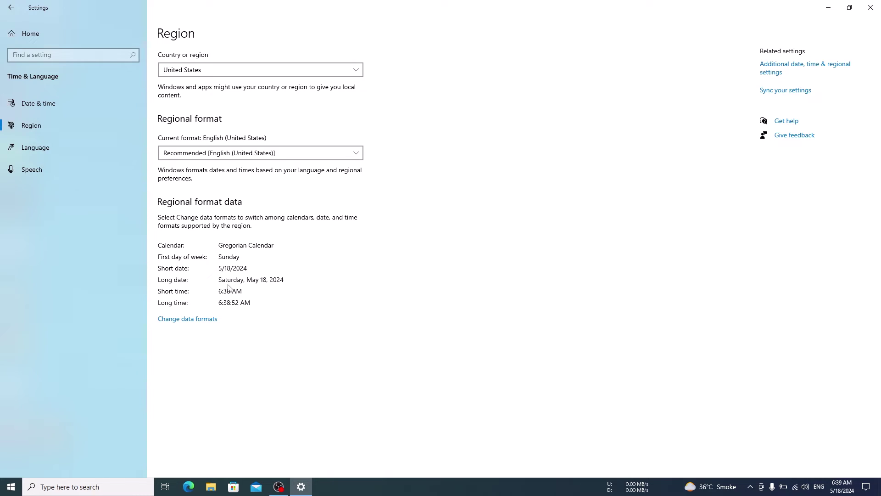
{"action": "left_click", "coordinate": [206, 324]}
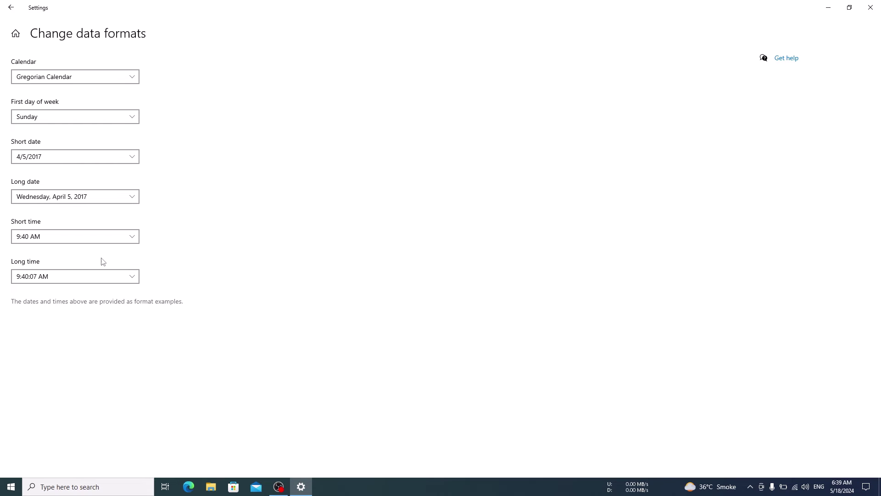
{"action": "left_click", "coordinate": [118, 277]}
Step: Choose 9:40 short time and 9:40:07 long time, then close Settings
{"action": "left_click", "coordinate": [123, 237]}
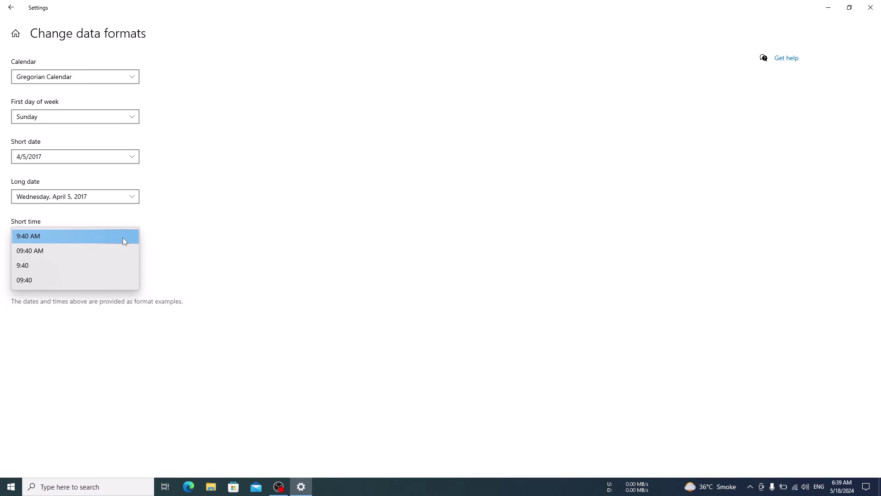
{"action": "left_click", "coordinate": [93, 264]}
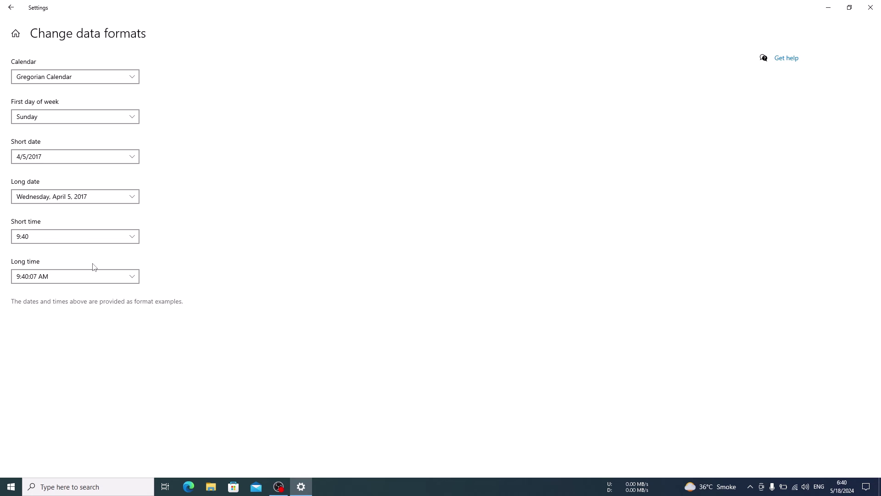
{"action": "left_click", "coordinate": [100, 274]}
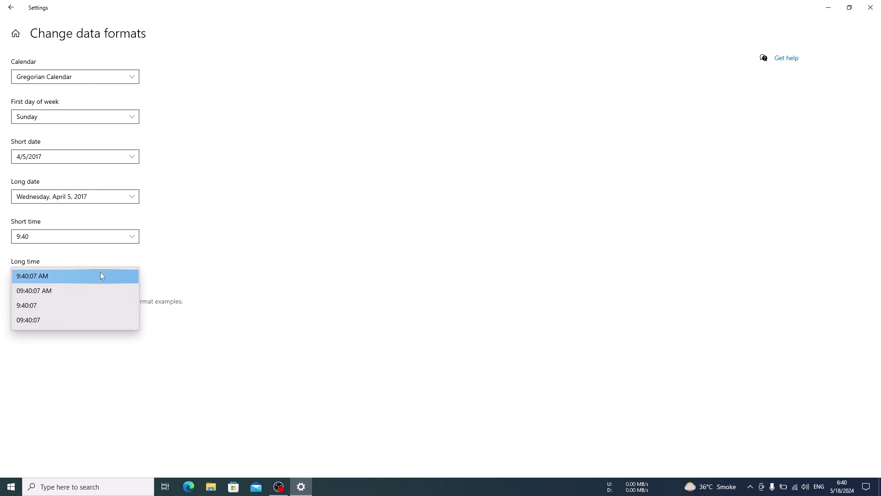
{"action": "left_click", "coordinate": [94, 305]}
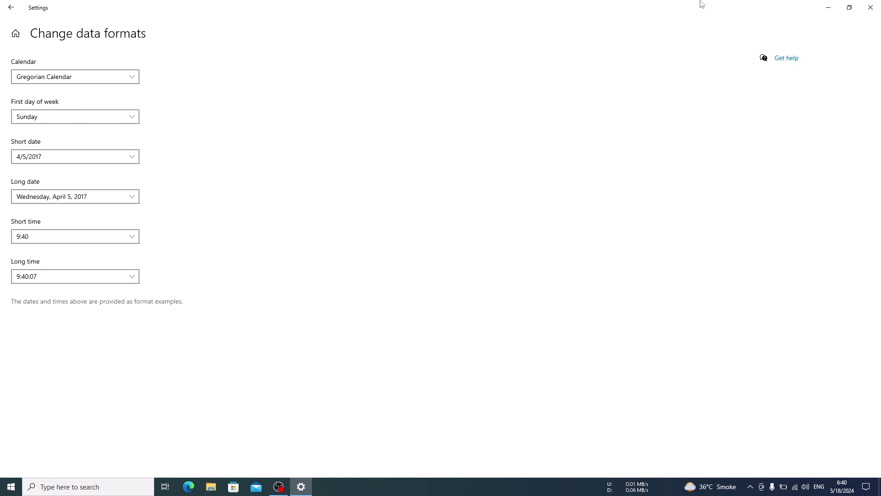
{"action": "left_click", "coordinate": [872, 7]}
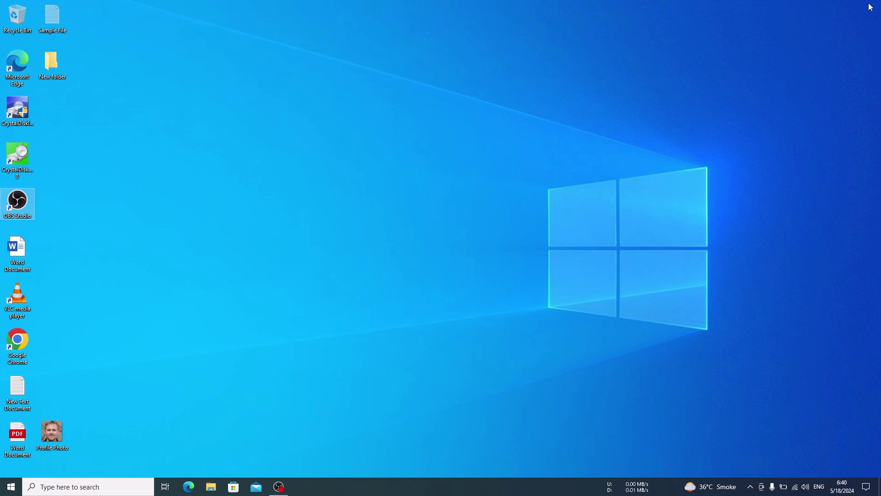